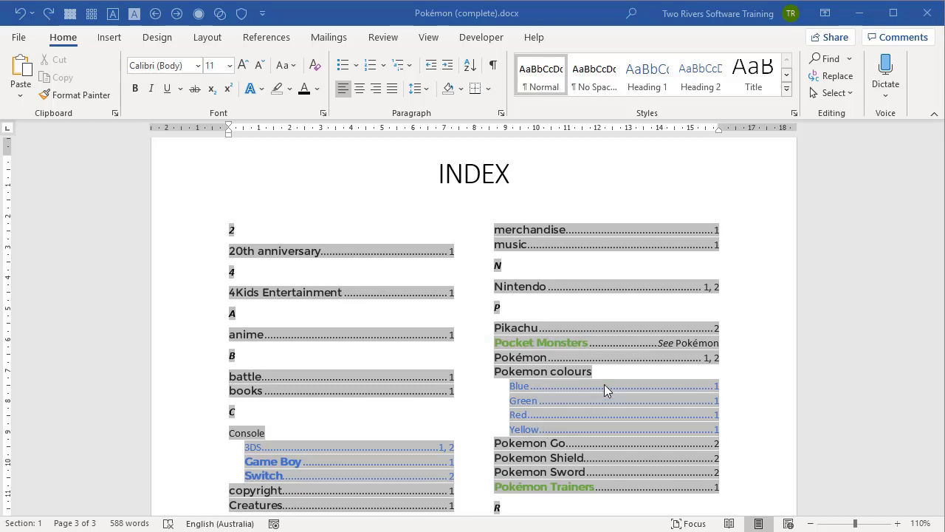
# Select the whole index below the INDEX title and change its font to Calibri.
pyautogui.keyDown('ctrl'); pyautogui.scroll(-4, 601, 424); pyautogui.keyUp('ctrl')
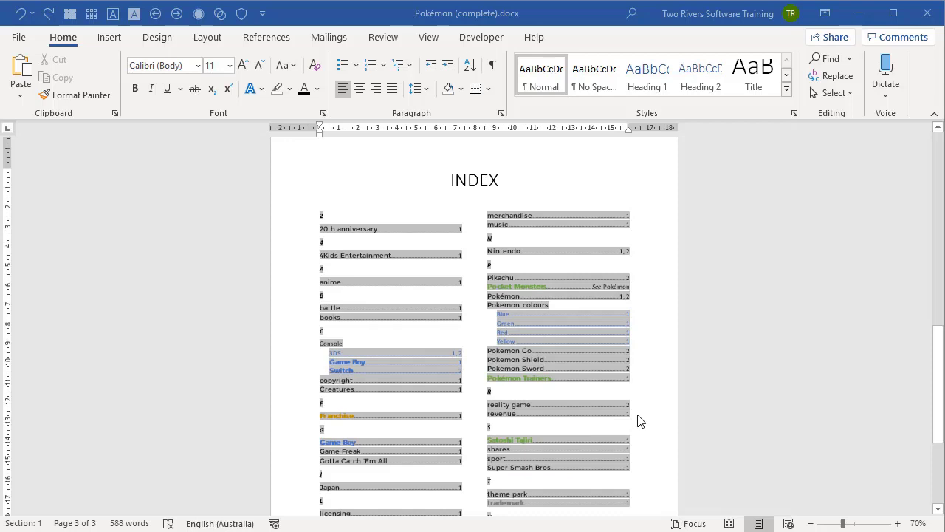
pyautogui.keyDown('ctrl'); pyautogui.scroll(-1, 652, 423); pyautogui.keyUp('ctrl')
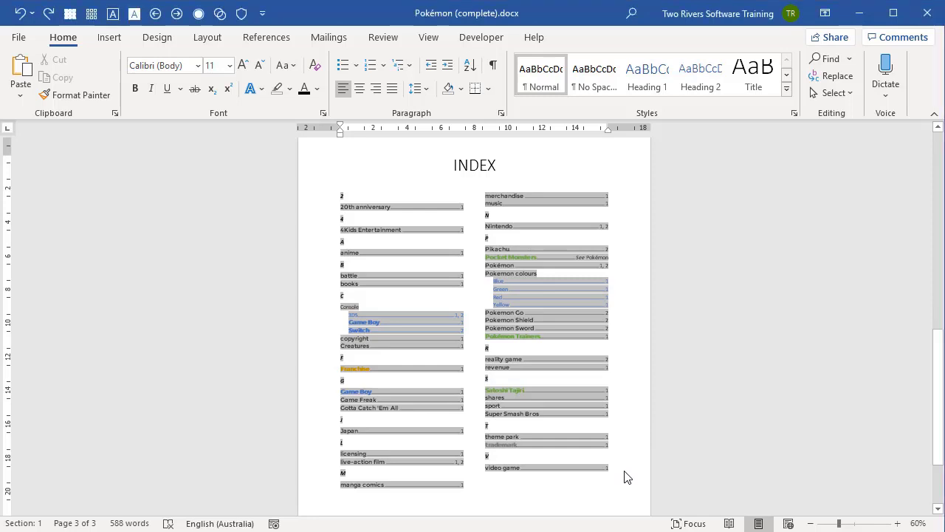
pyautogui.moveTo(618, 468); pyautogui.dragTo(341, 198)
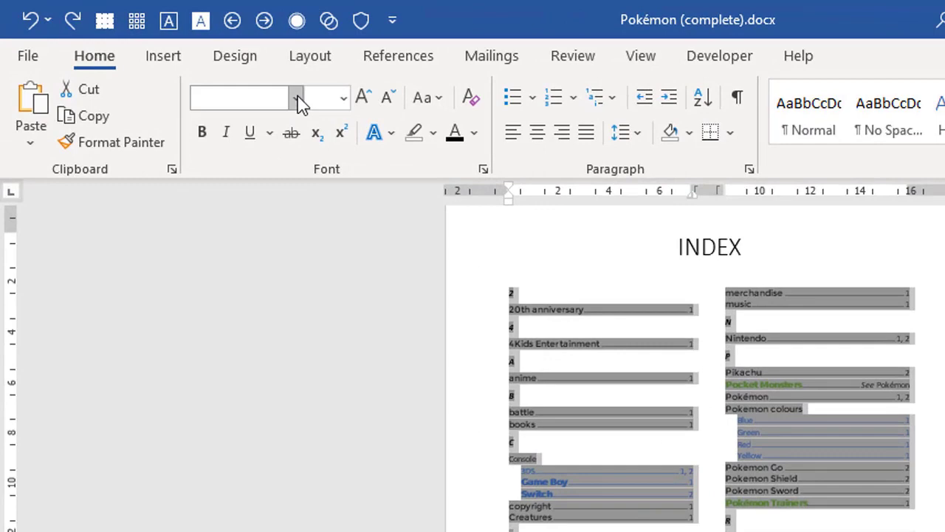
pyautogui.click(296, 98)
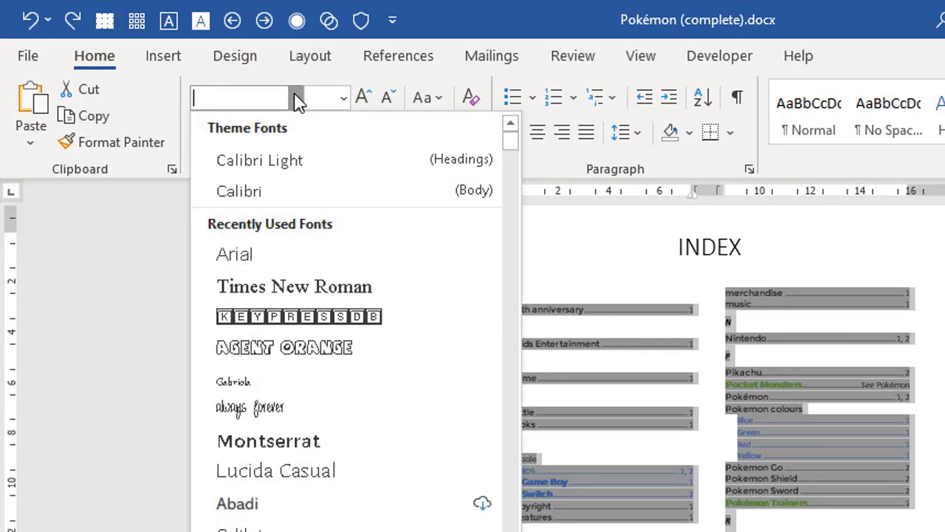
pyautogui.press('Escape')
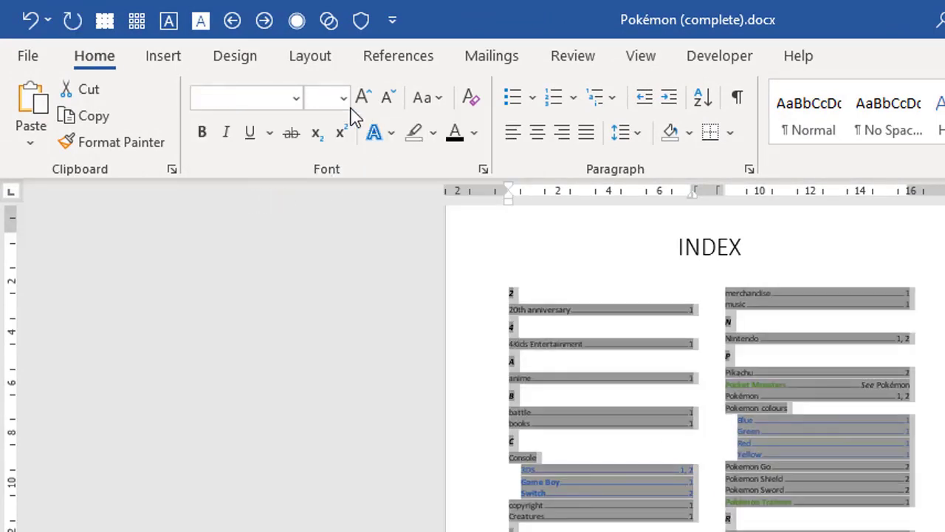
# Recolour all the selected index text black.
pyautogui.click(343, 100)
pyautogui.click(392, 176)
pyautogui.click(457, 138)
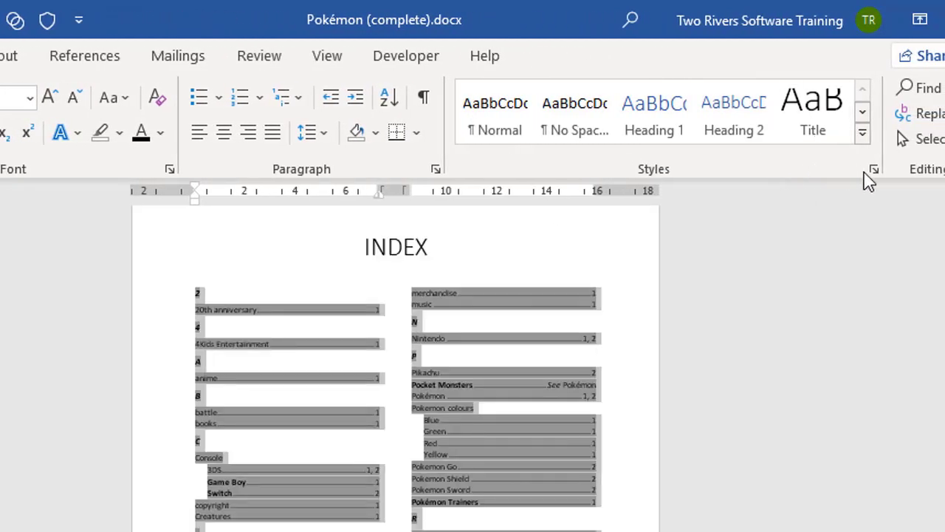
# Show the document's list of styles and remove bold from the selected index text.
pyautogui.click(873, 172)
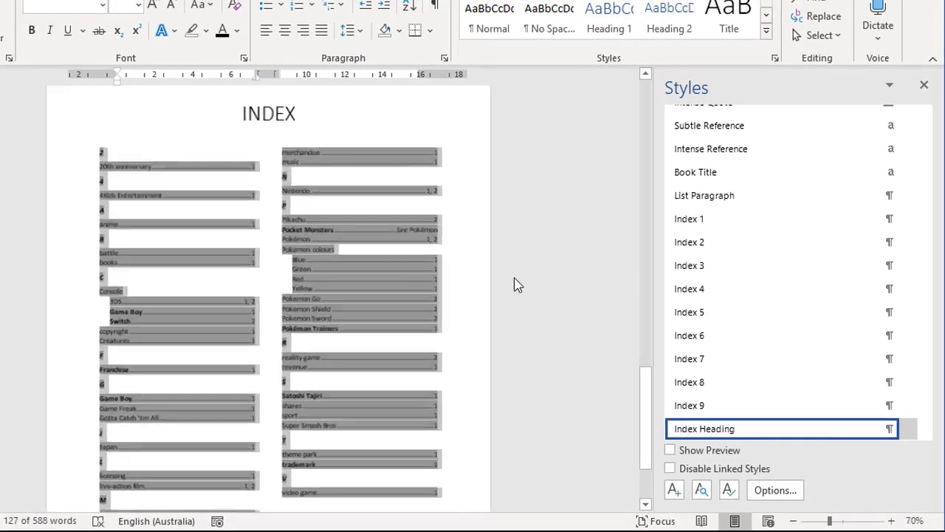
pyautogui.keyDown('ctrl'); pyautogui.scroll(7, 518, 280); pyautogui.keyUp('ctrl')
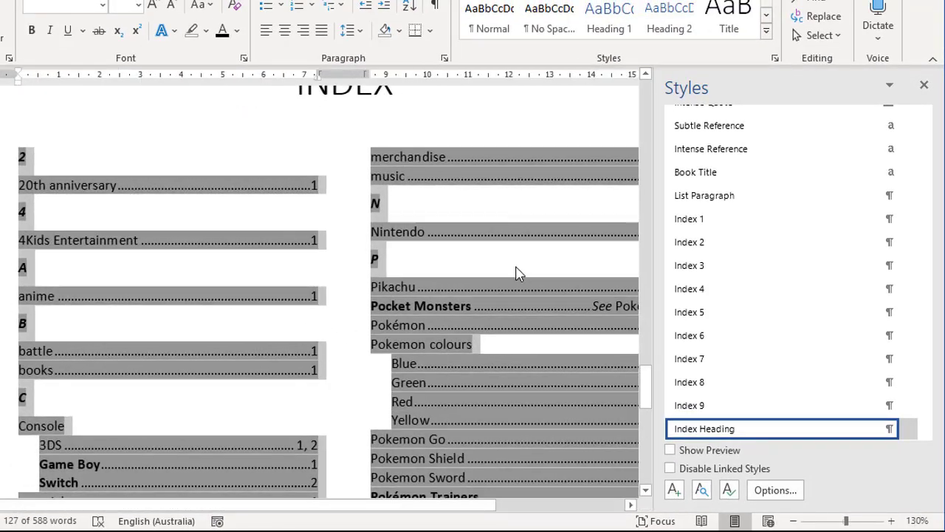
pyautogui.keyDown('ctrl'); pyautogui.scroll(-1, 517, 273); pyautogui.keyUp('ctrl')
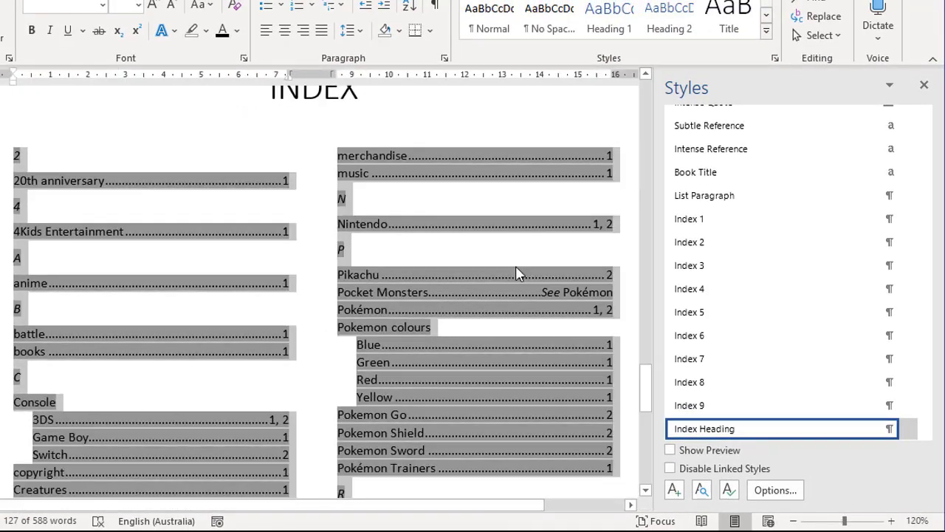
# Check which styles the Console entry, its 3DS subentry and the letter heading A use.
pyautogui.click(37, 402)
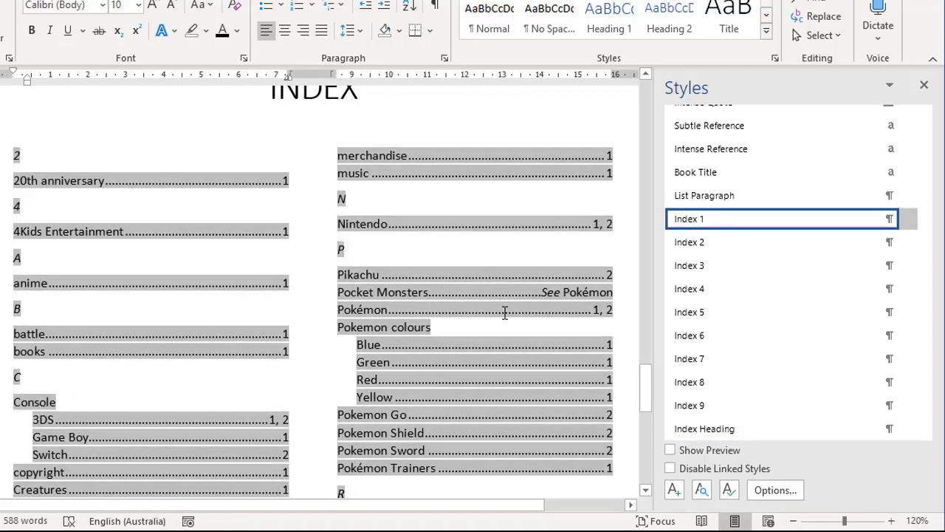
pyautogui.moveTo(694, 222)
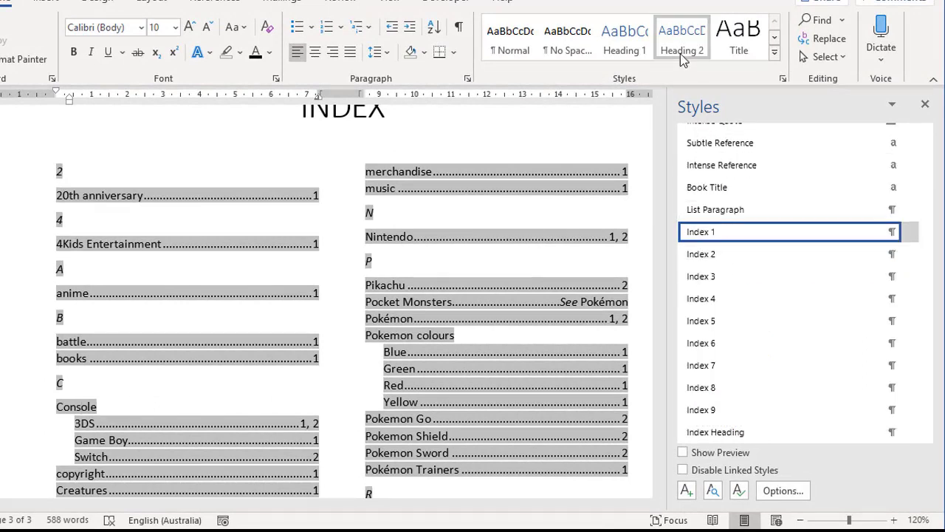
pyautogui.rightClick(700, 235)
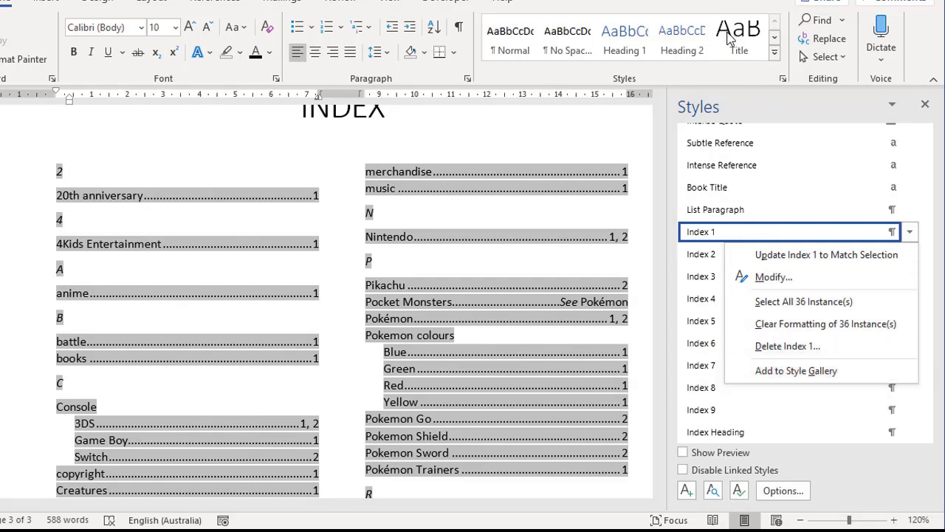
pyautogui.press('Escape')
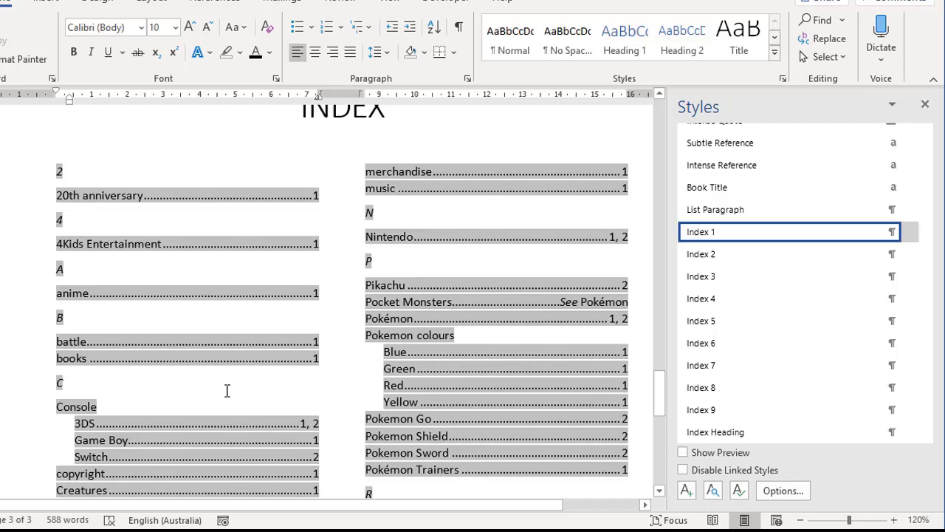
pyautogui.click(98, 423)
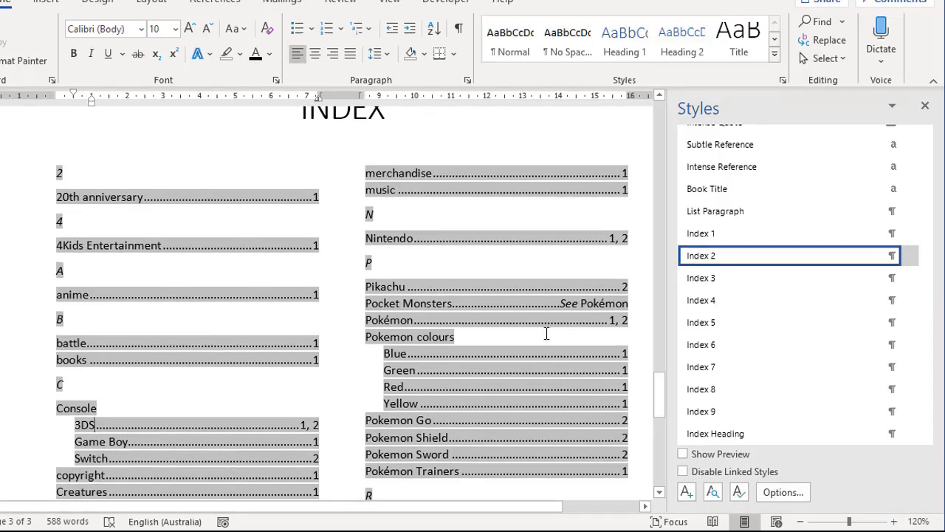
pyautogui.click(71, 267)
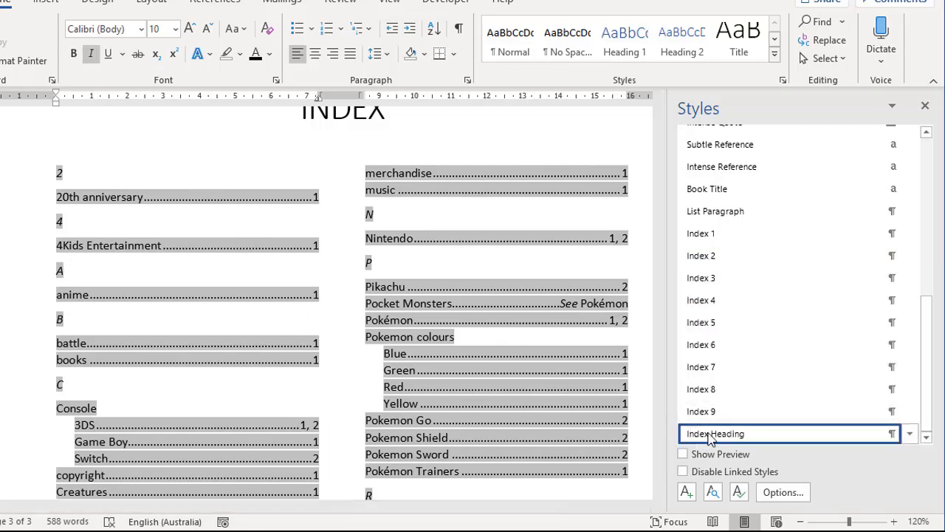
# Select all instances of the Index Heading style, set the style to size 20 in blue, and reapply it to them.
pyautogui.moveTo(740, 436)
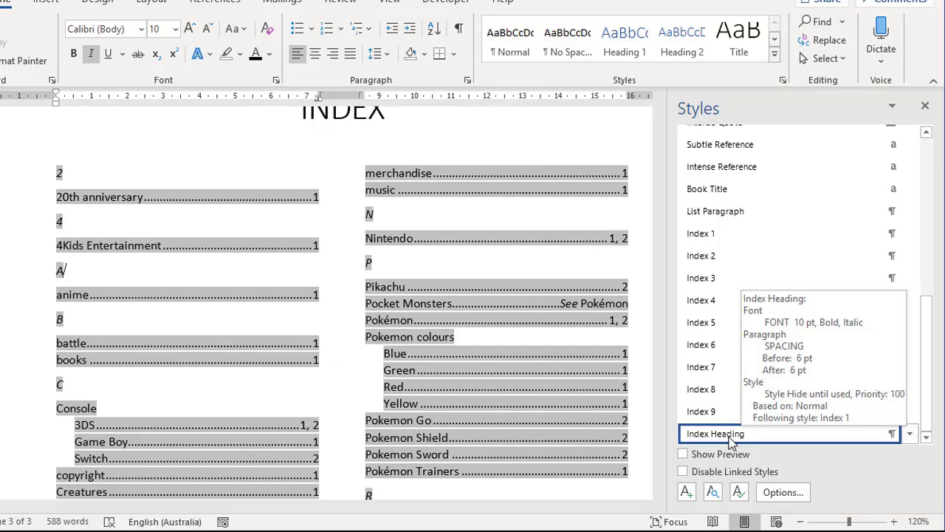
pyautogui.rightClick(721, 437)
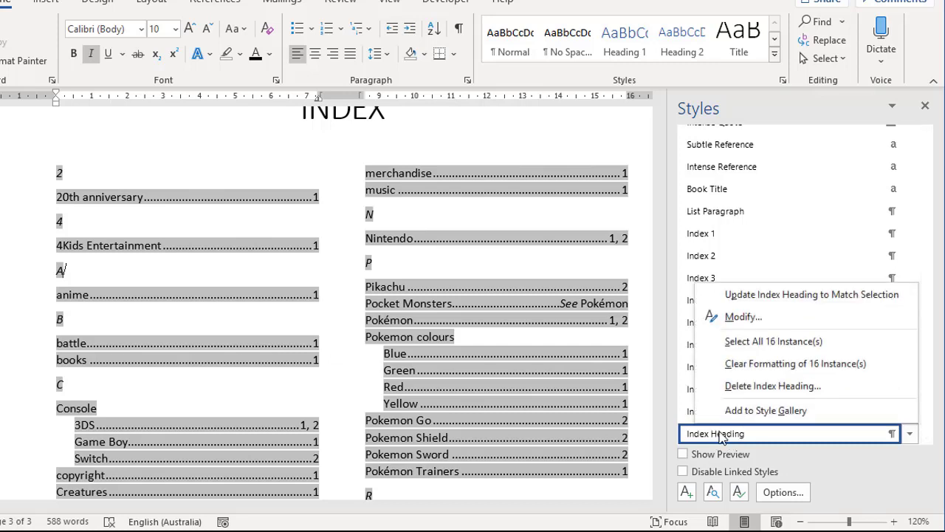
pyautogui.click(771, 341)
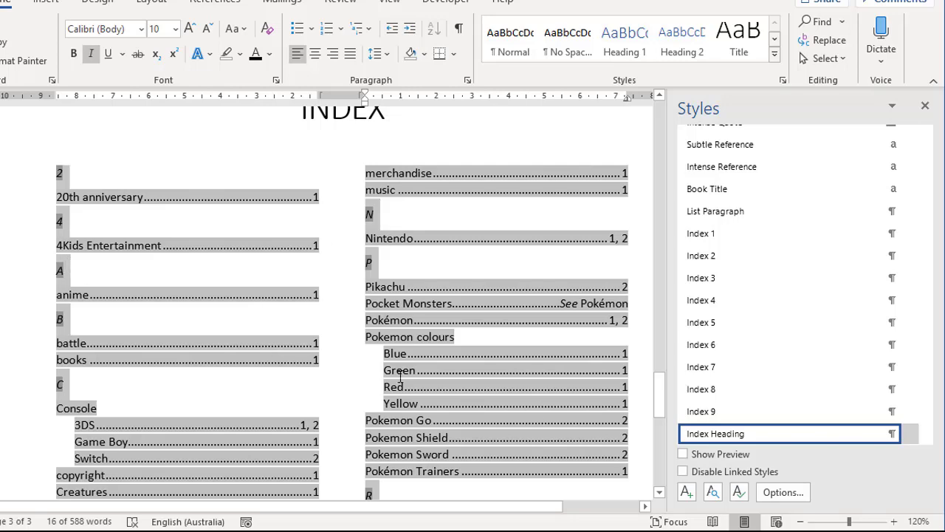
pyautogui.rightClick(720, 433)
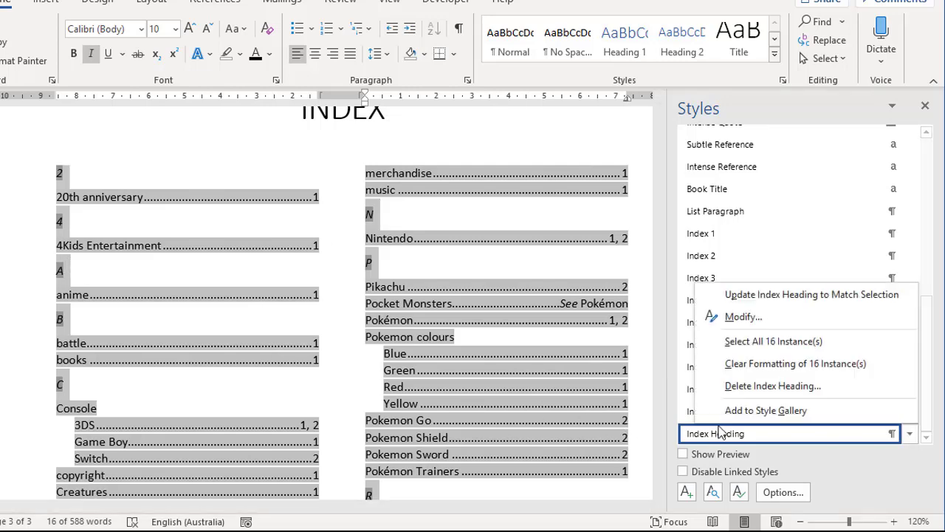
pyautogui.click(745, 317)
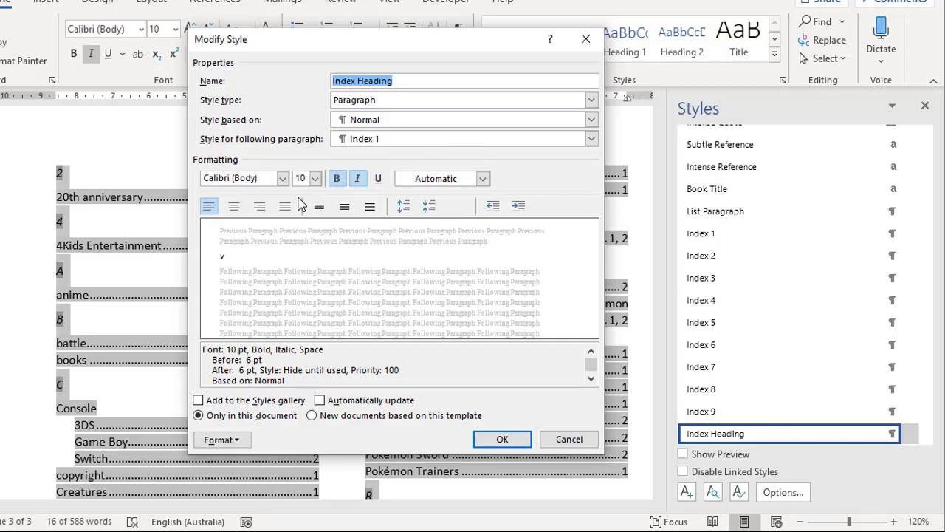
pyautogui.click(315, 178)
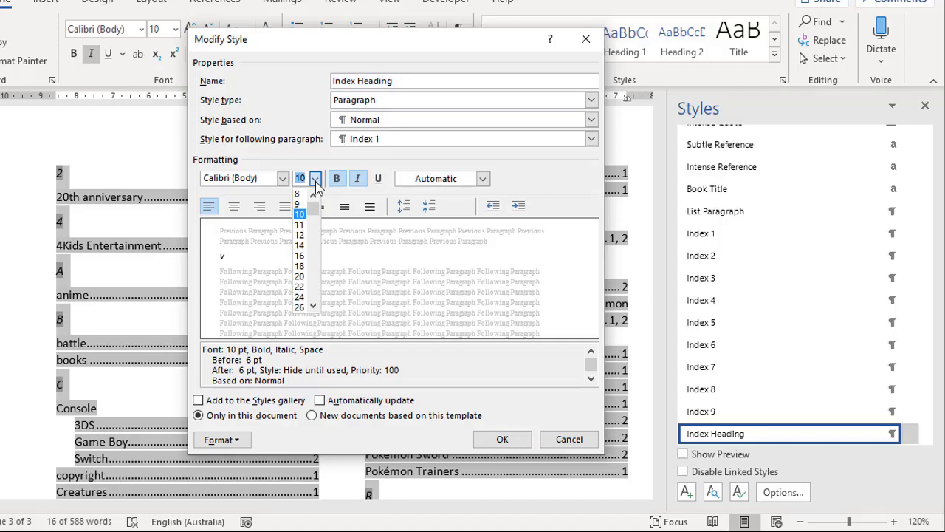
pyautogui.click(300, 276)
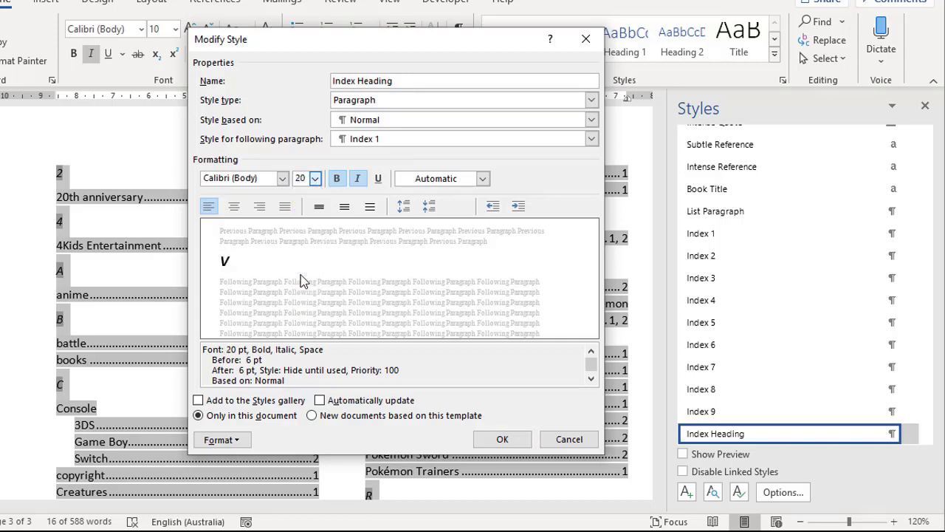
pyautogui.click(482, 179)
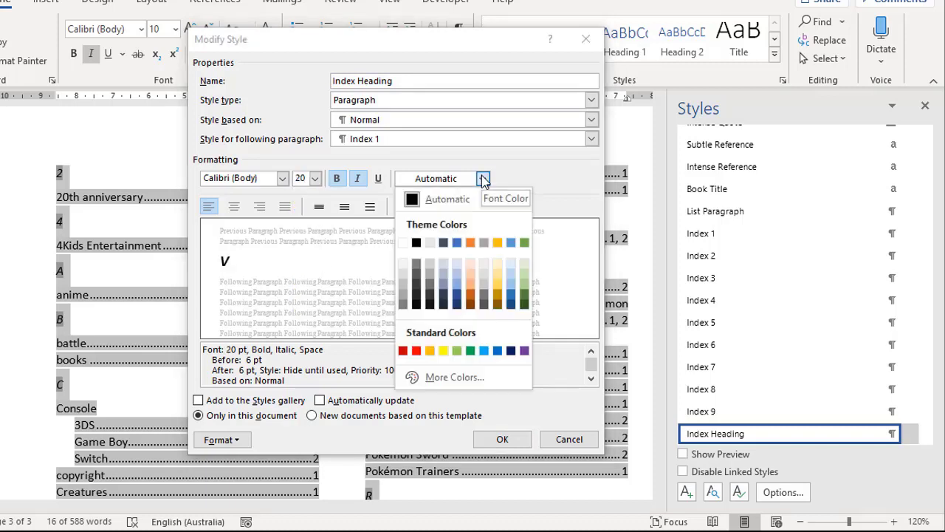
pyautogui.click(456, 243)
pyautogui.click(502, 439)
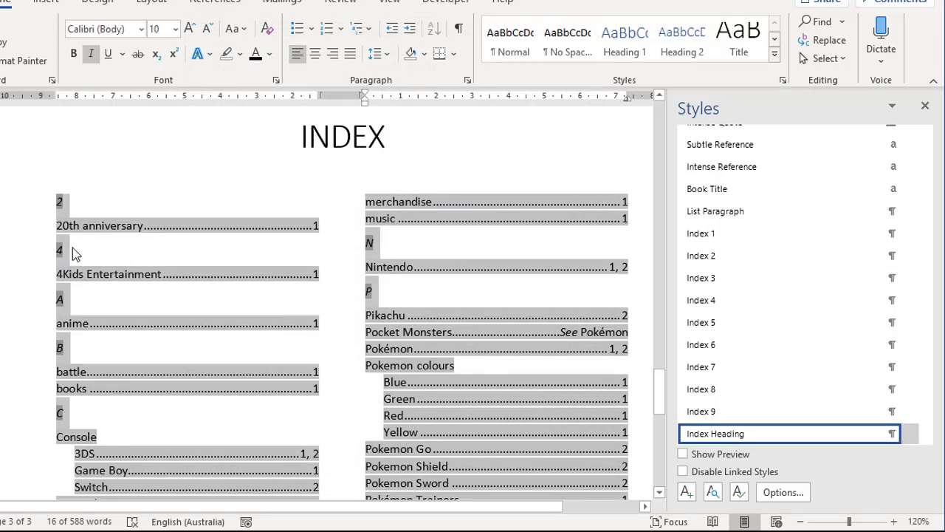
pyautogui.click(707, 434)
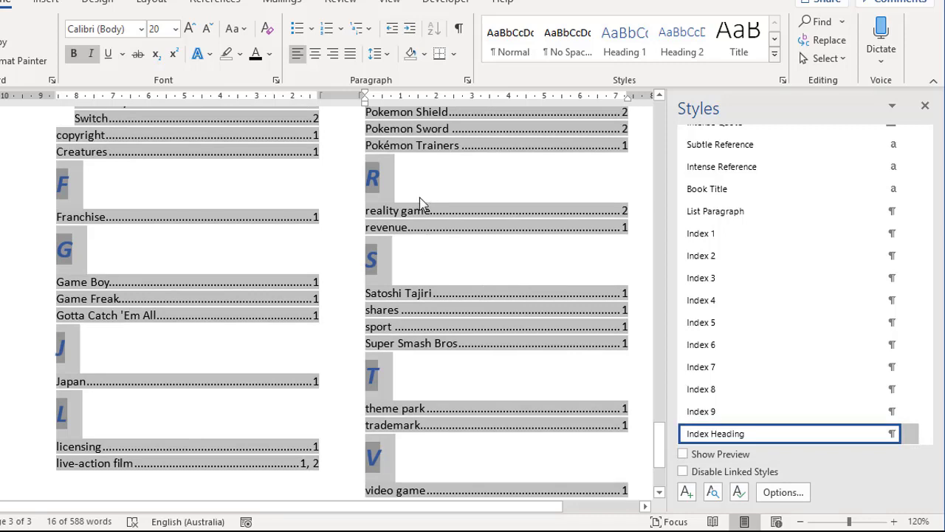
# Select all instances of the Index 1 style used by the Console entry and set its font colour to dark orange, Accent 2.
pyautogui.scroll(3, 420, 197)
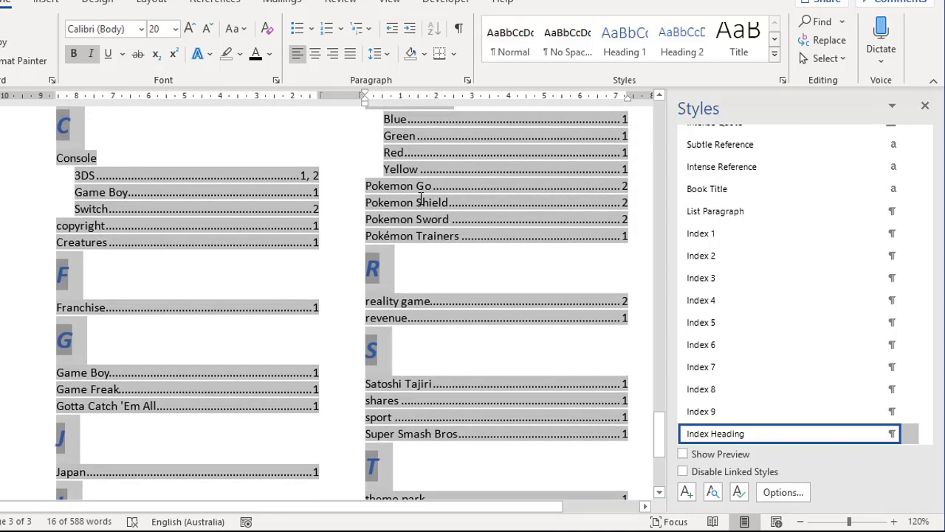
pyautogui.click(95, 157)
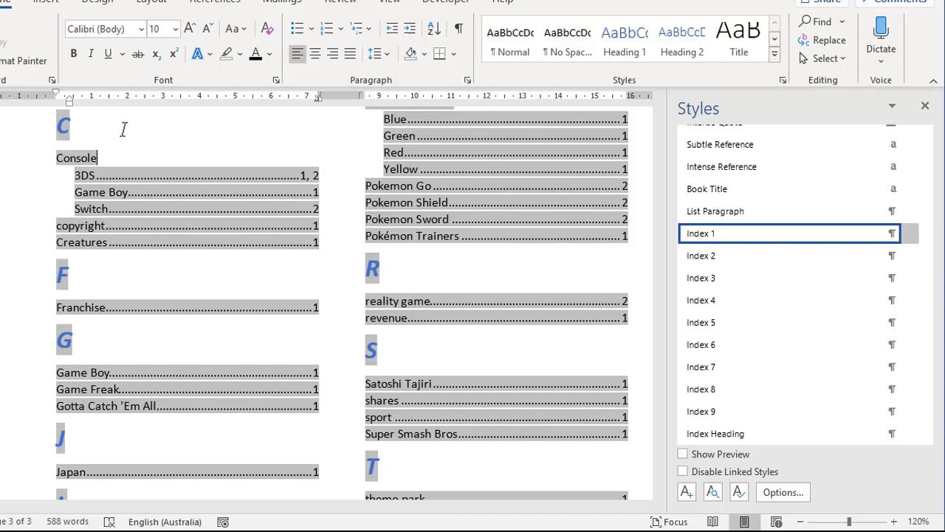
pyautogui.rightClick(741, 237)
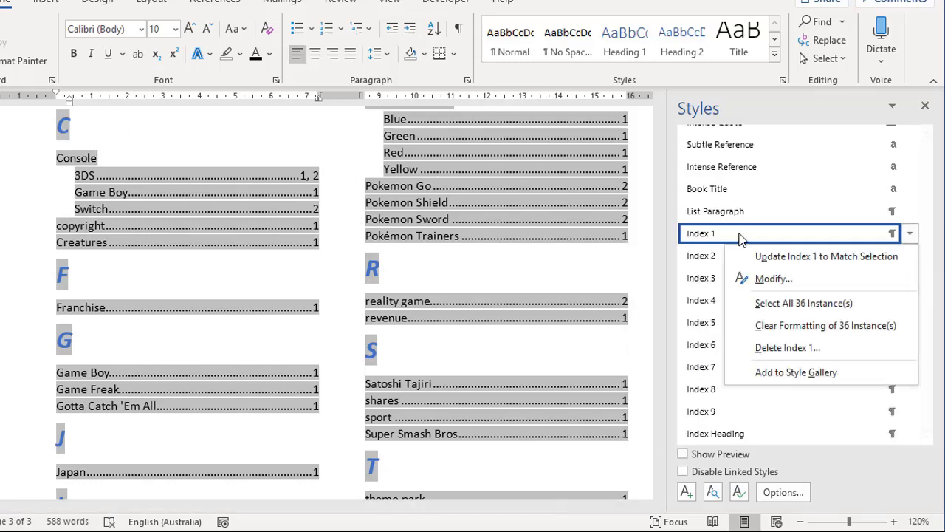
pyautogui.click(770, 303)
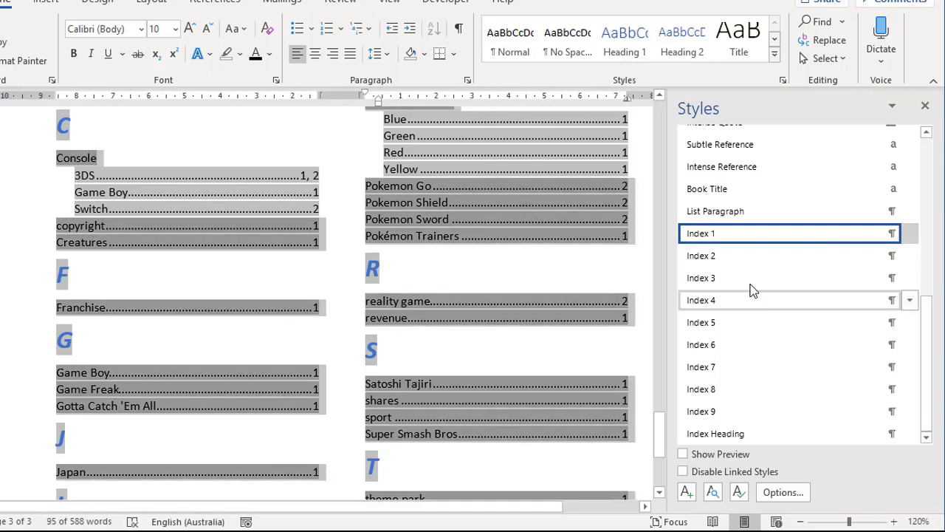
pyautogui.rightClick(736, 234)
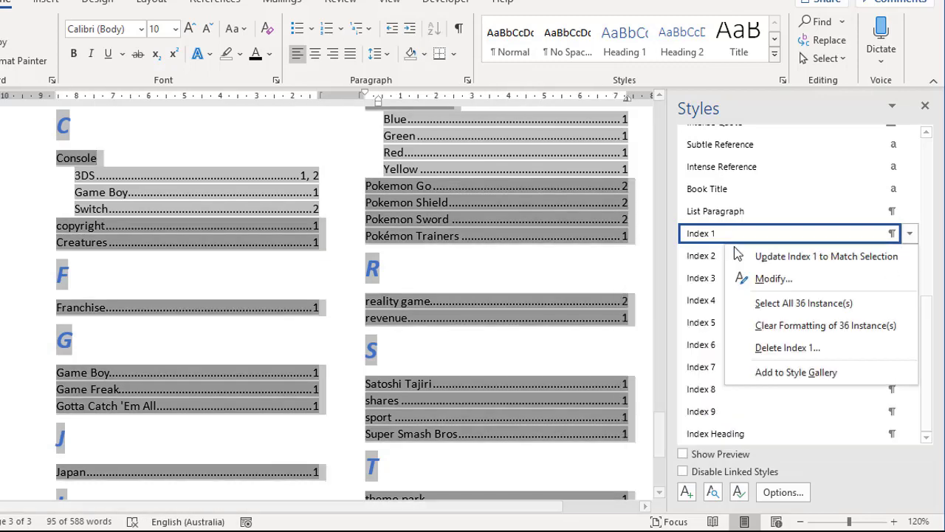
pyautogui.click(771, 278)
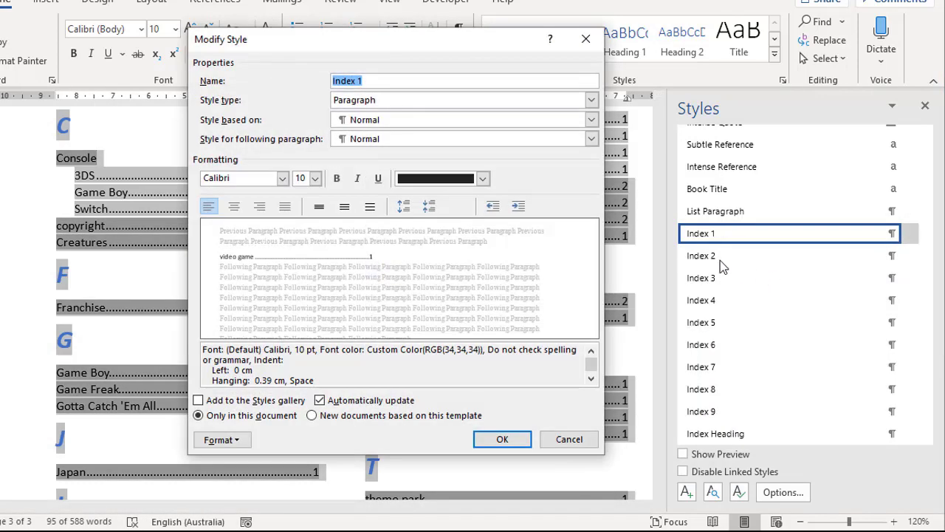
pyautogui.click(482, 178)
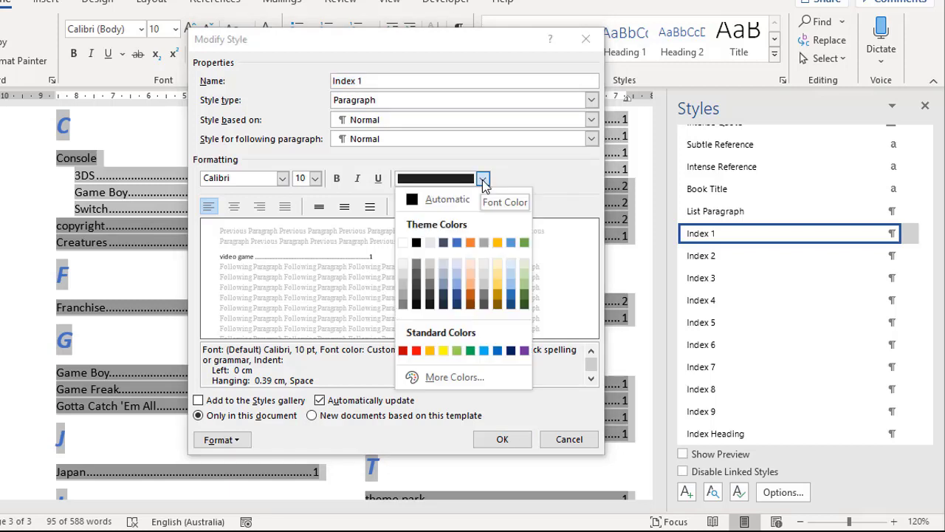
pyautogui.click(471, 294)
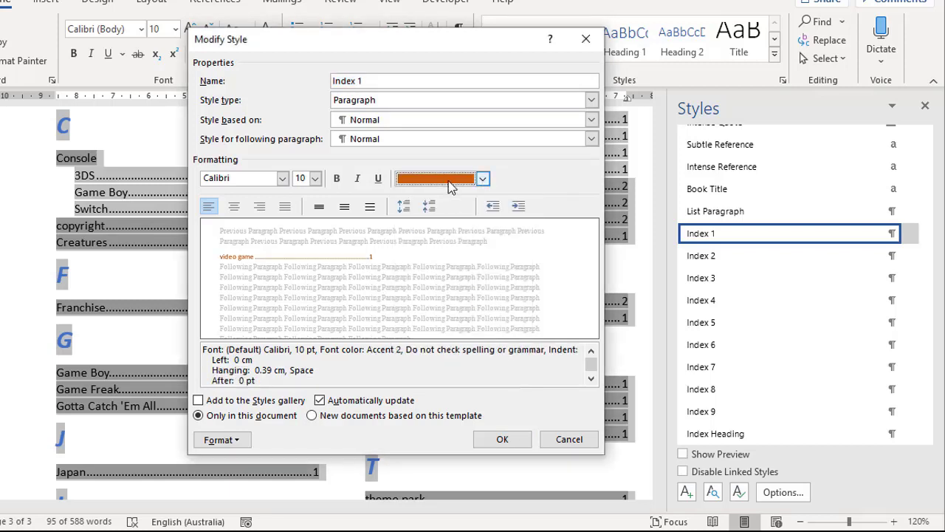
pyautogui.click(502, 439)
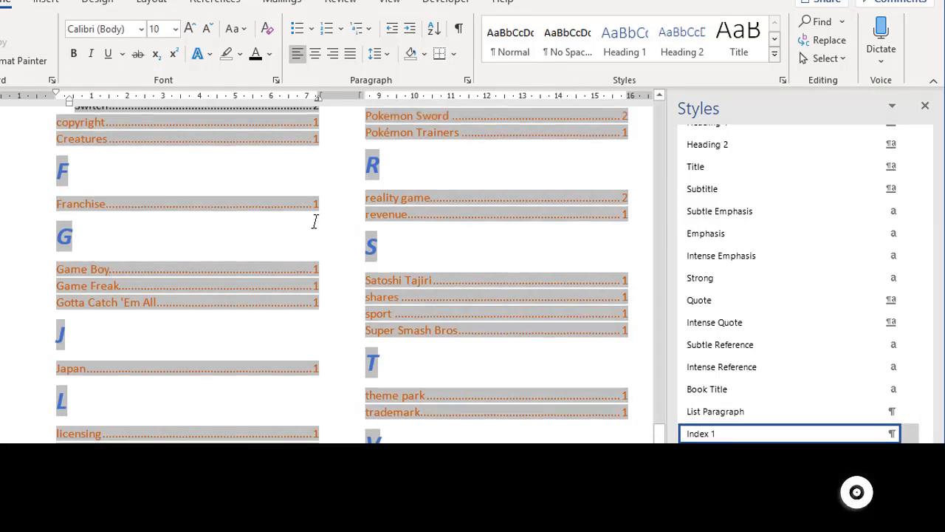
pyautogui.scroll(3, 315, 221)
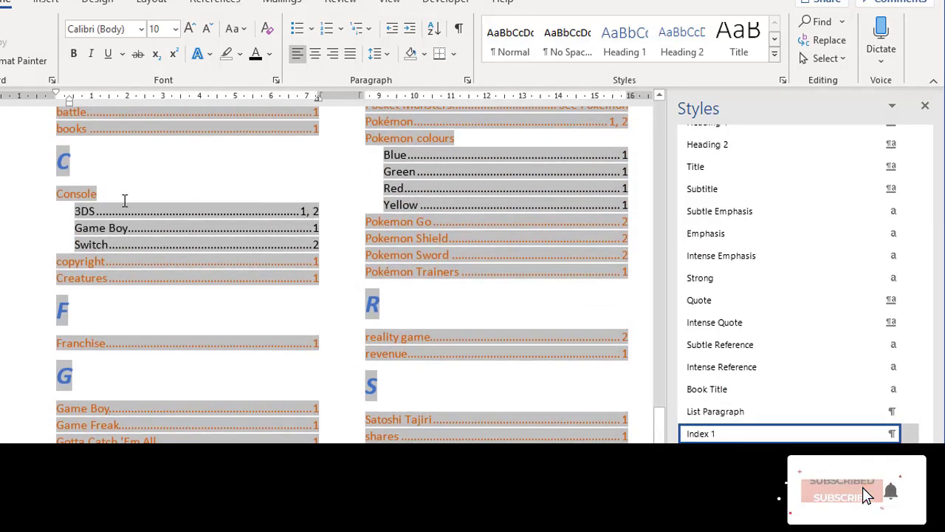
# Select all instances of the Index 2 style used by the 3DS subentry and set the style to italic.
pyautogui.click(126, 213)
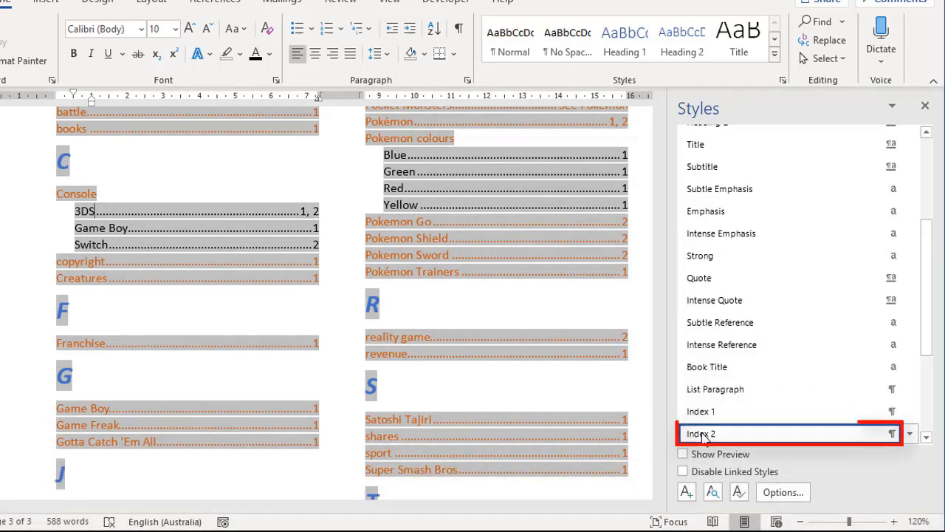
pyautogui.rightClick(704, 436)
pyautogui.click(764, 342)
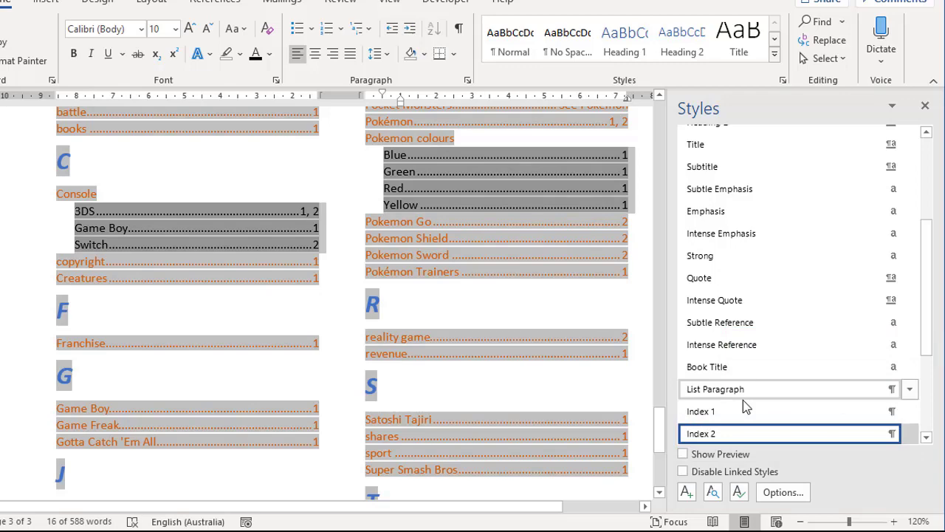
pyautogui.rightClick(726, 436)
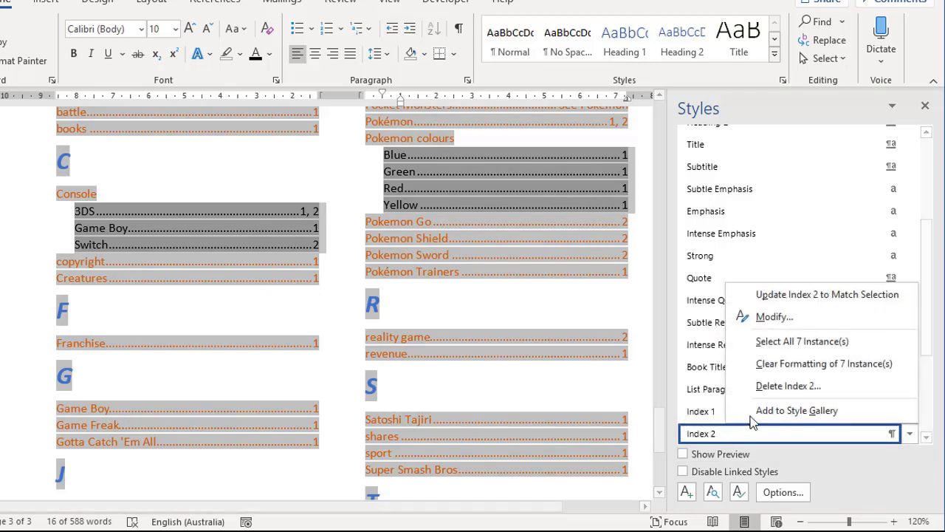
pyautogui.click(774, 316)
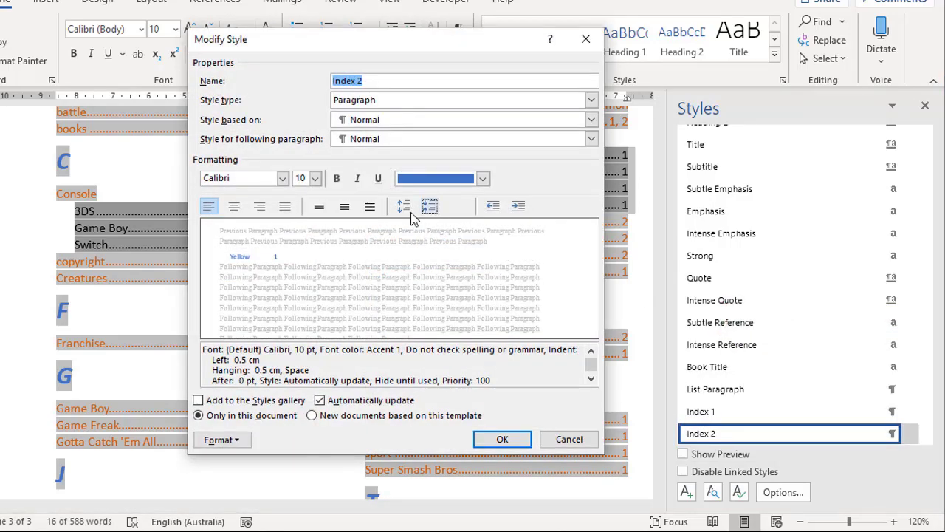
pyautogui.click(357, 179)
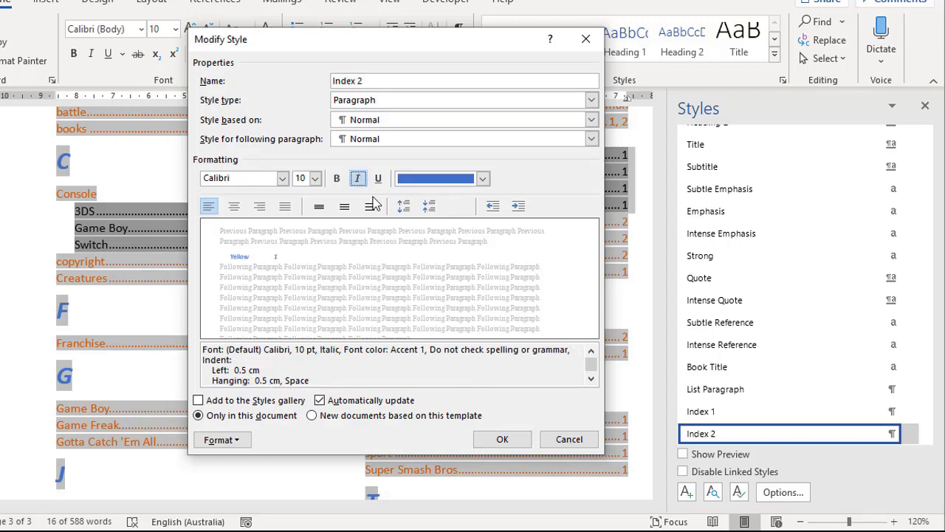
pyautogui.click(502, 438)
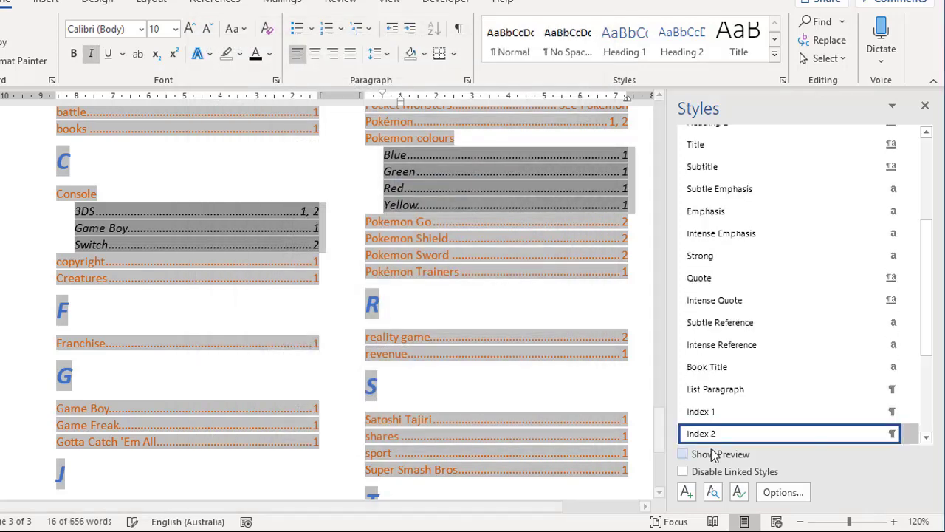
pyautogui.moveTo(712, 436)
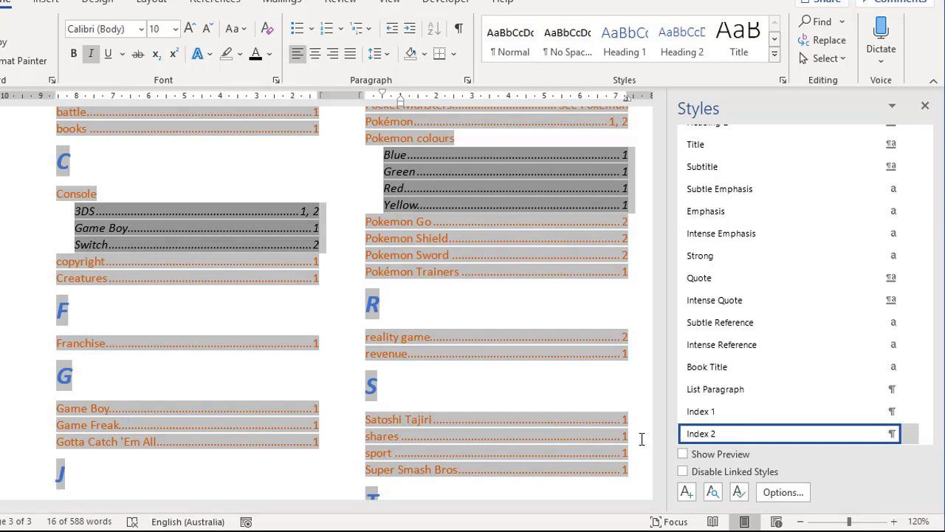
# Close the list of styles and insert a column break before the letter heading J in the index.
pyautogui.click(924, 109)
pyautogui.keyDown('ctrl'); pyautogui.scroll(-4, 551, 337); pyautogui.keyUp('ctrl')
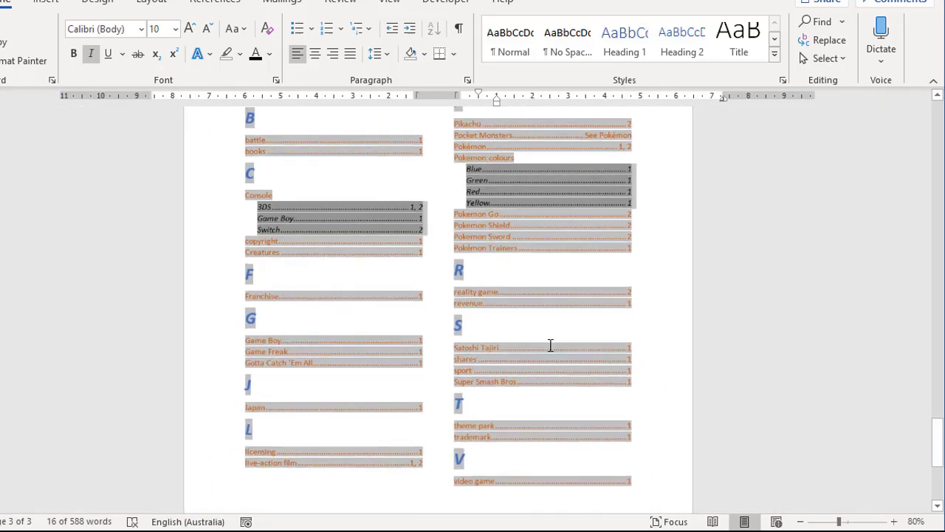
pyautogui.scroll(2, 545, 332)
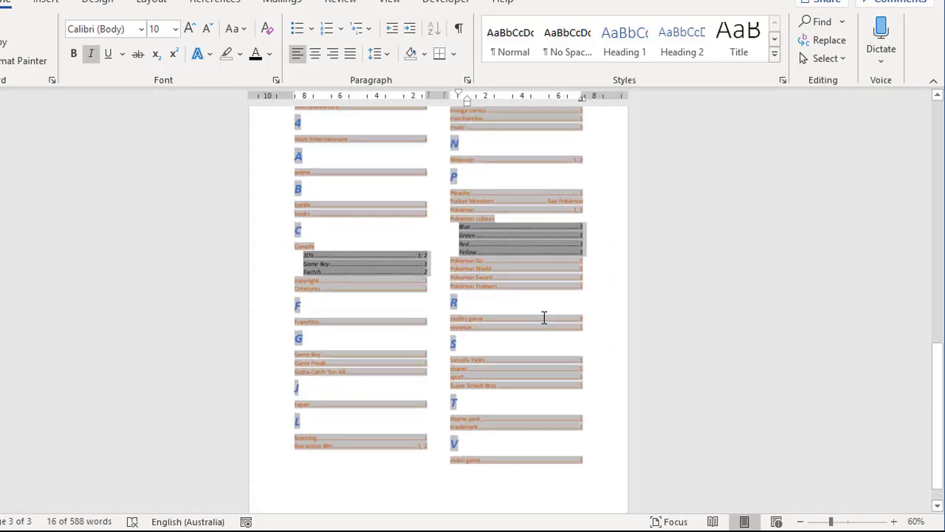
pyautogui.scroll(-1, 547, 307)
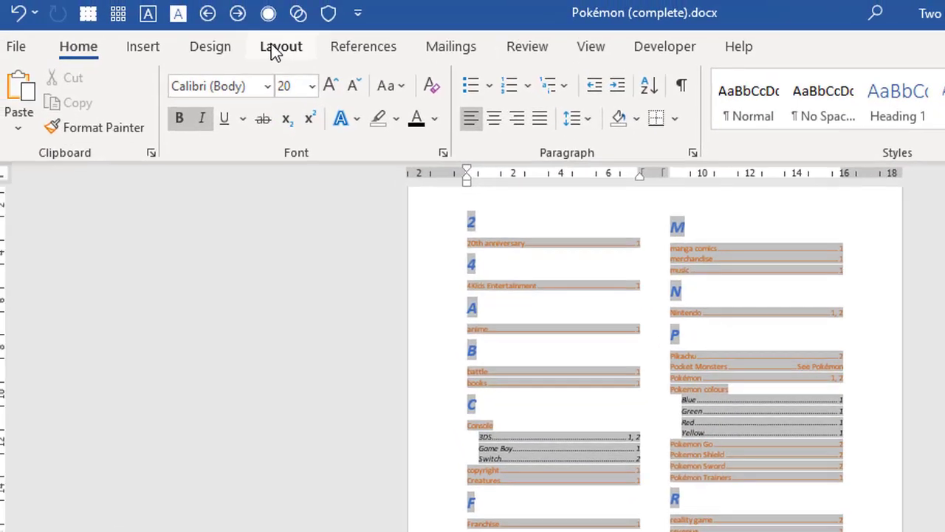
pyautogui.click(275, 50)
pyautogui.click(279, 87)
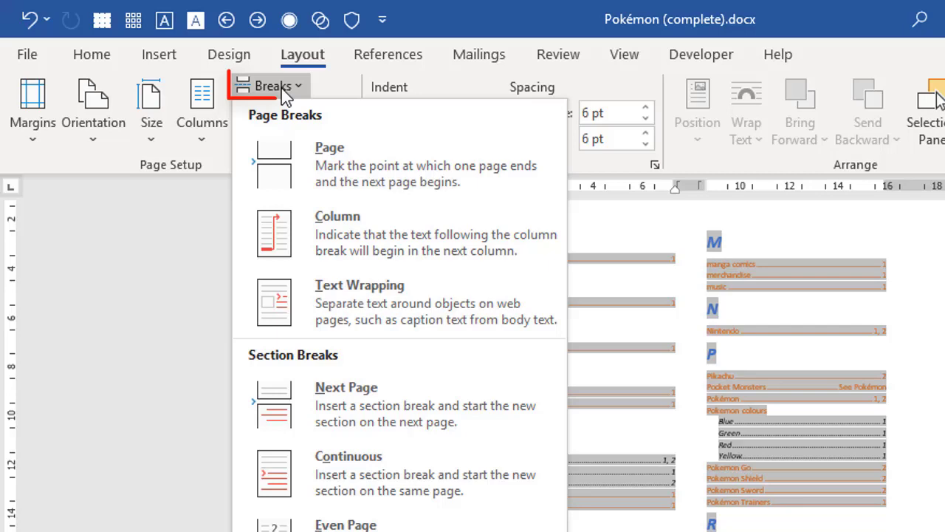
pyautogui.click(340, 239)
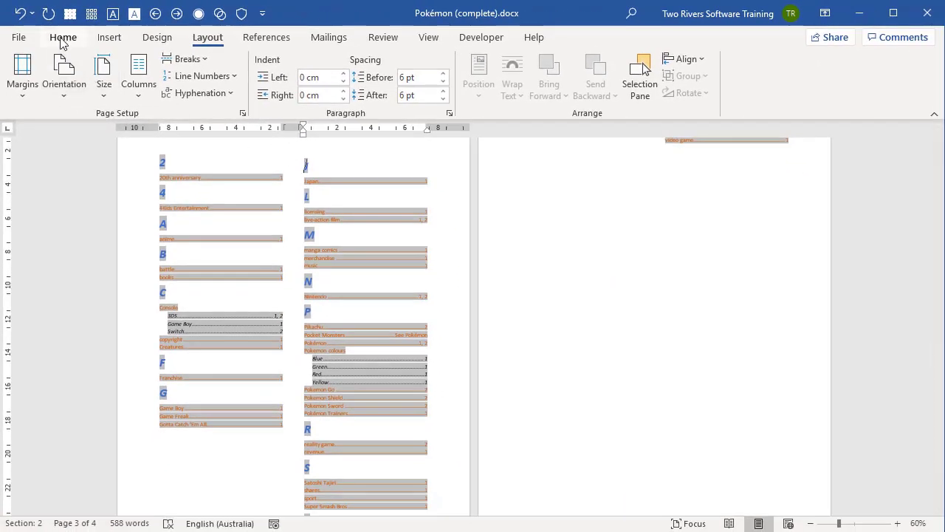
# Show the formatting marks and insert a column break before the letter heading R in the index.
pyautogui.click(62, 38)
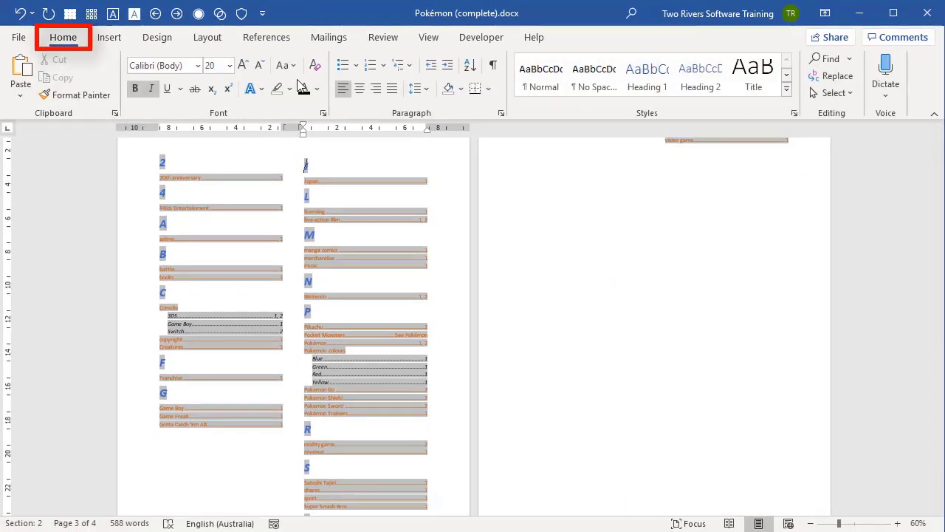
pyautogui.click(494, 68)
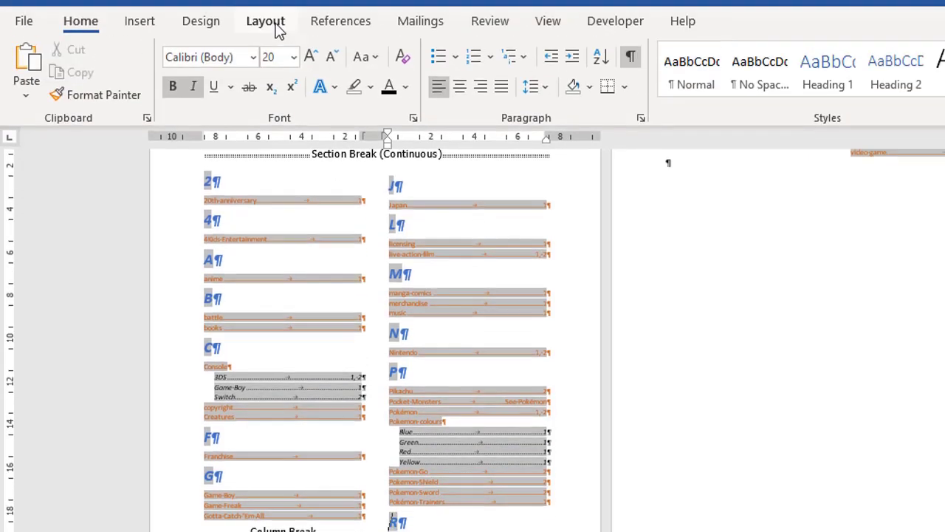
pyautogui.click(269, 24)
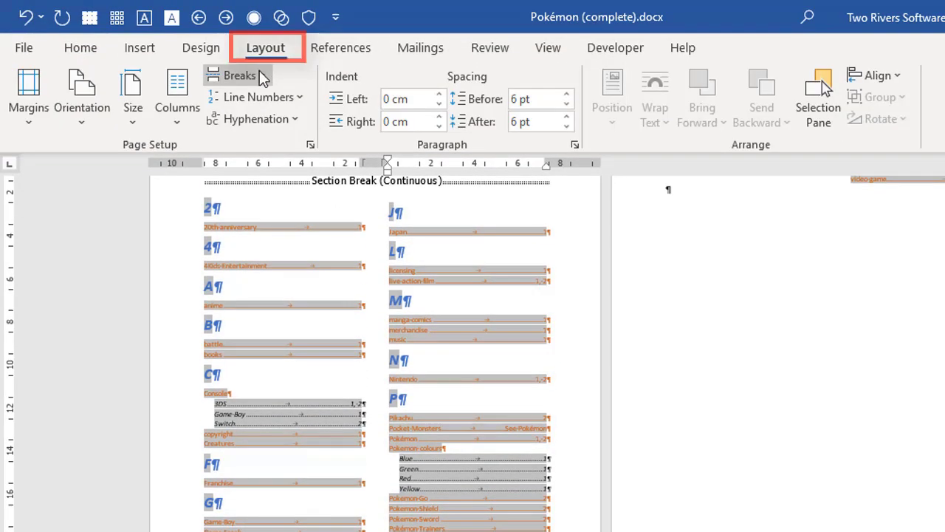
pyautogui.click(243, 75)
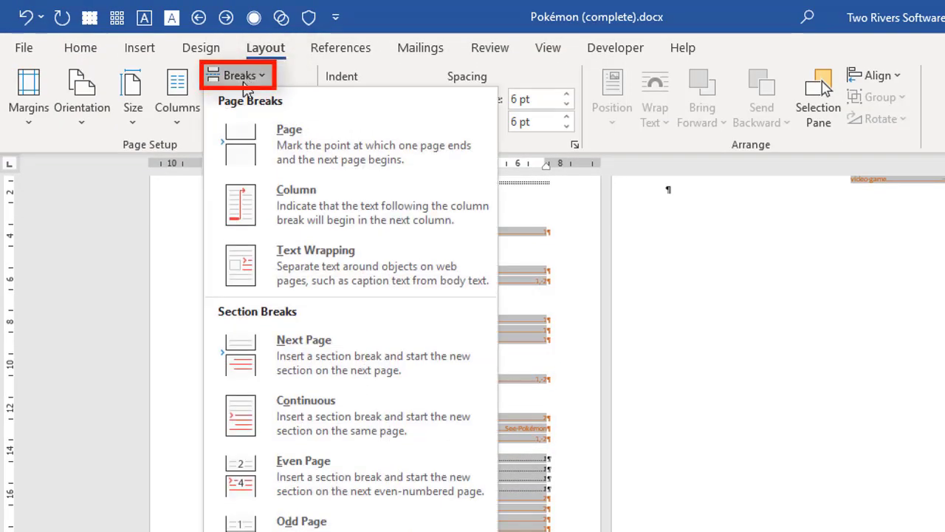
pyautogui.click(300, 213)
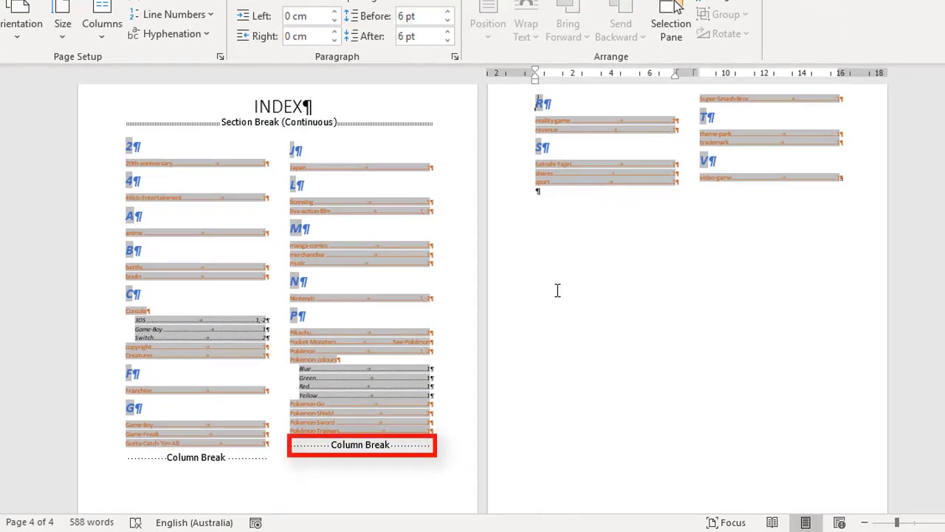